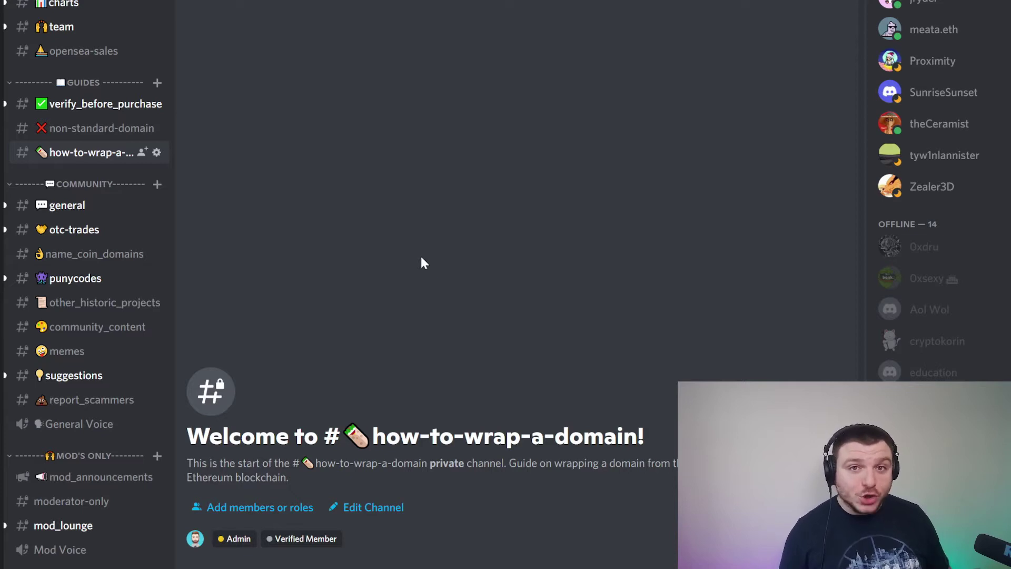
click(93, 131)
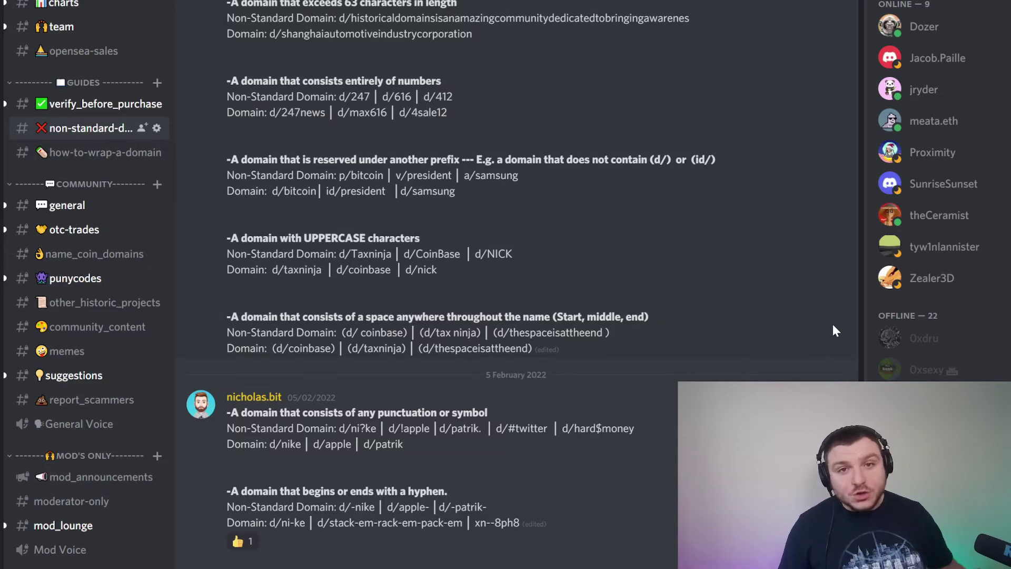
scroll(830, 346, up, 4)
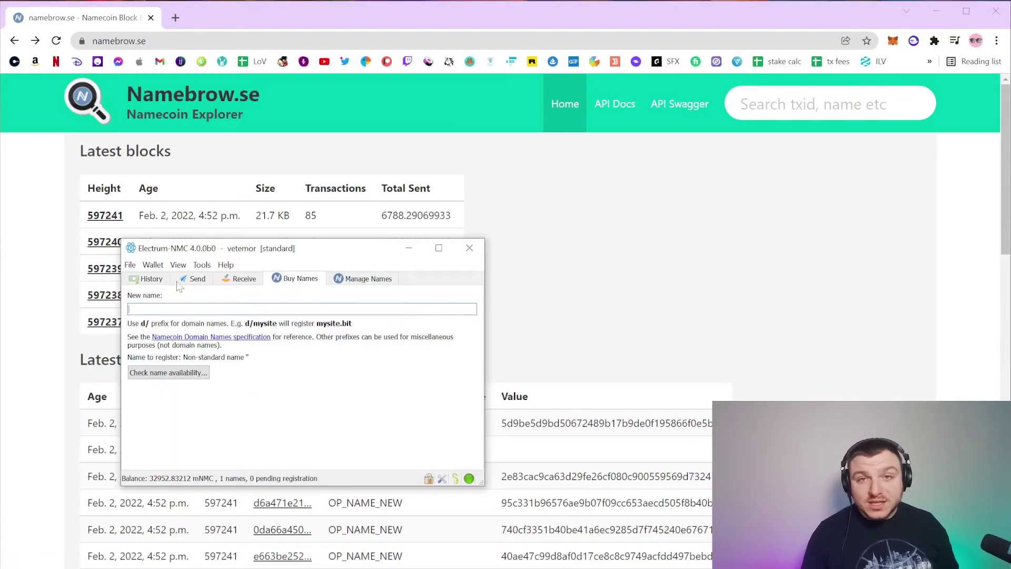
Glance at the Manage Names list, return to Buy Names, and minimize the Electrum-NMC wallet
click(337, 279)
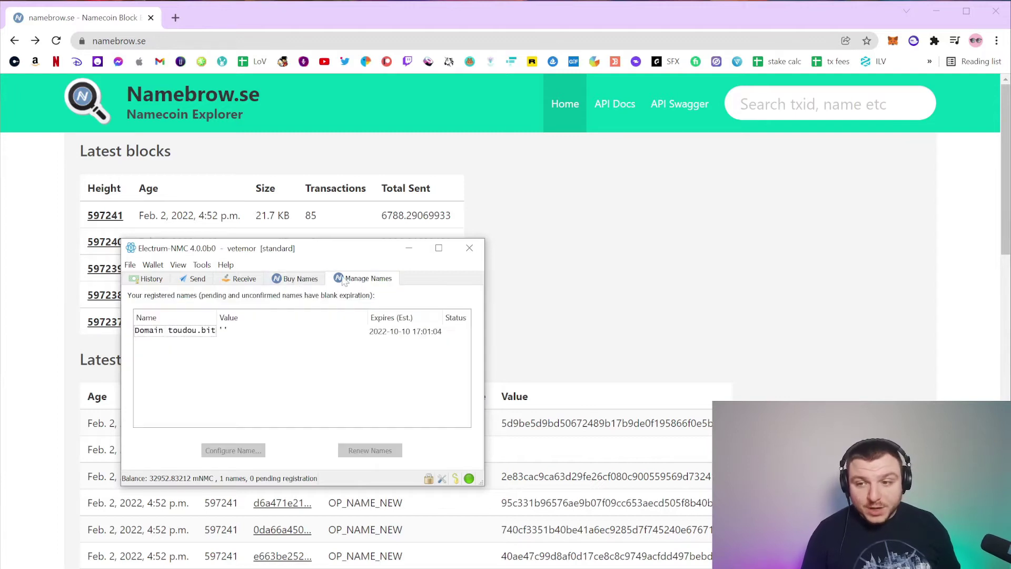
click(295, 279)
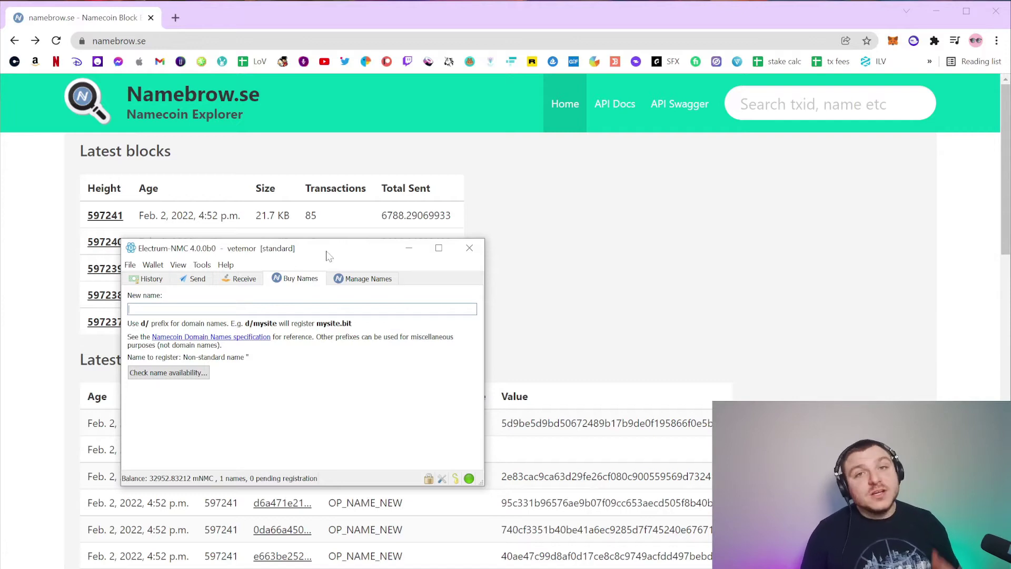
key(super+Down)
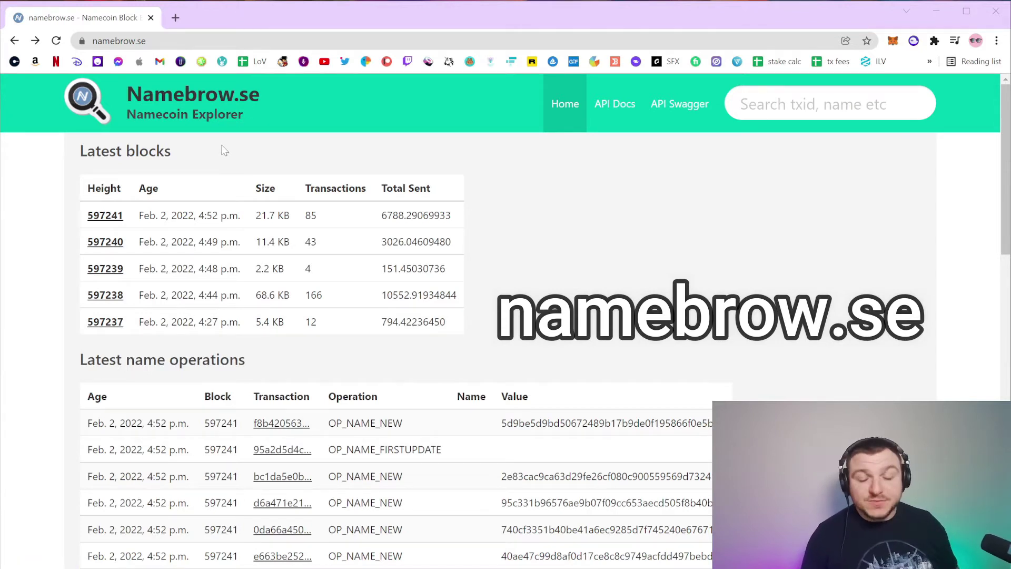
Search Namebrow.se for 'illuvium', which returns no results
click(785, 105)
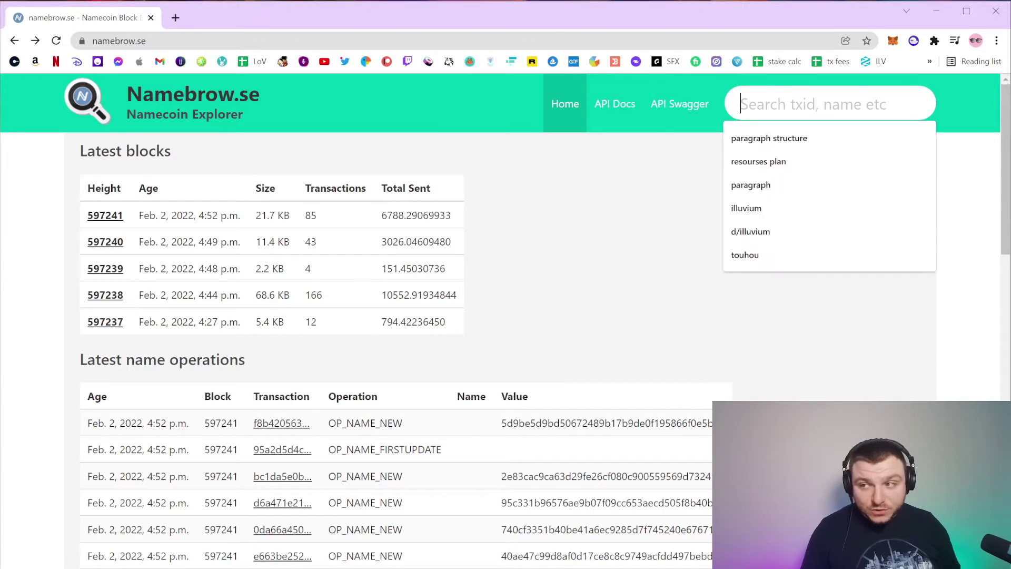
text(illuvium)
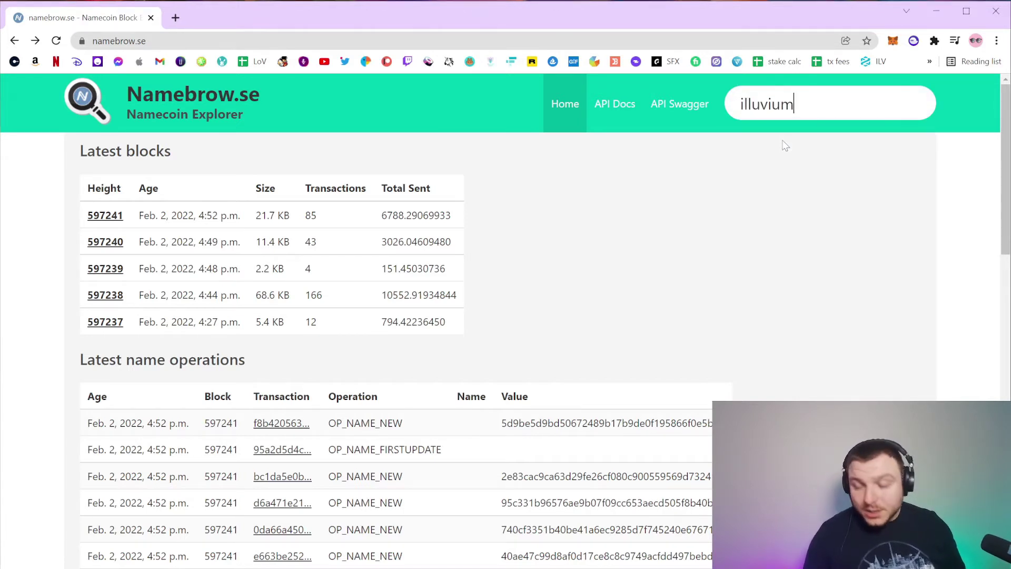
key(Return)
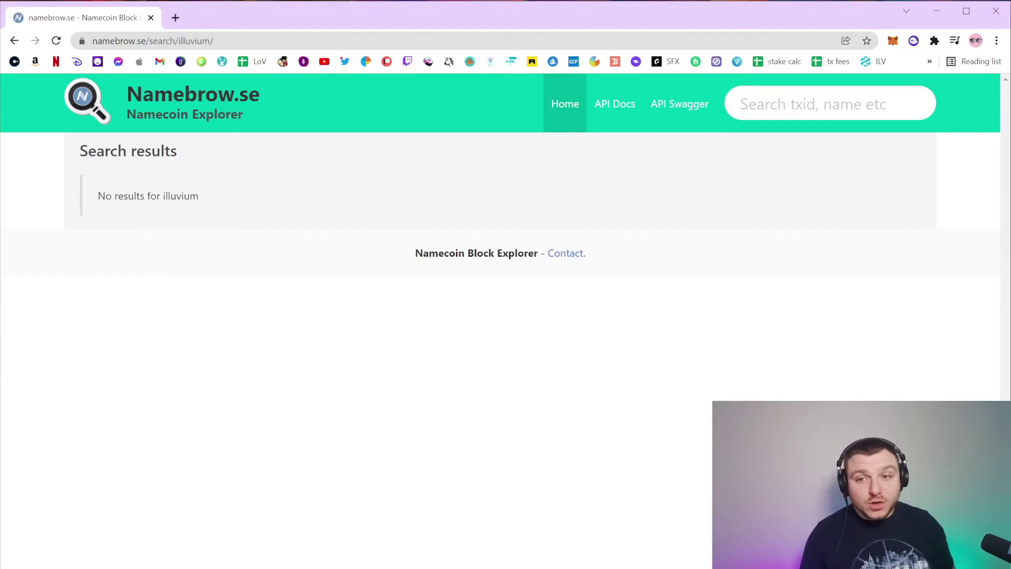
double_click(181, 196)
click(236, 302)
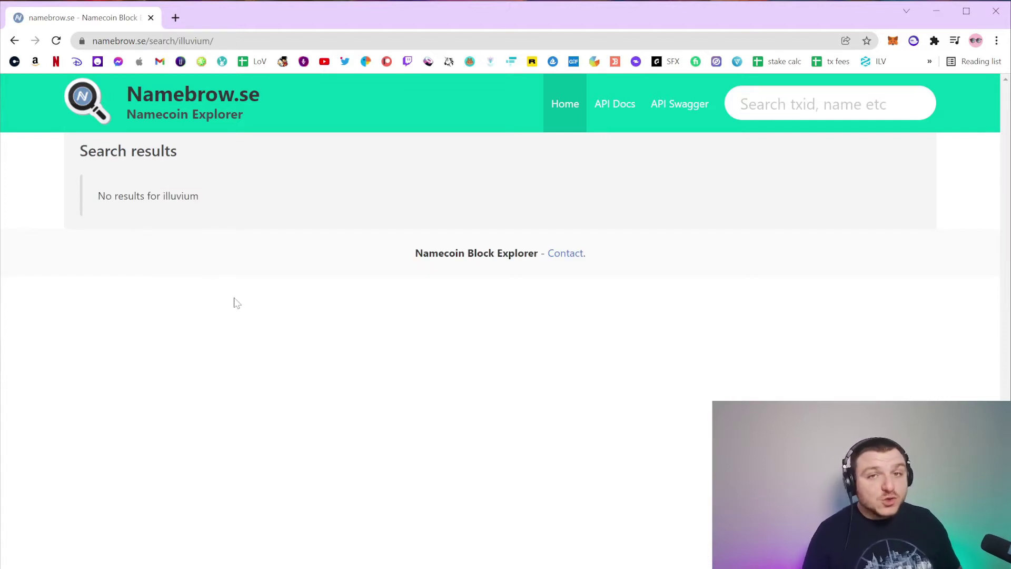
Search Namebrow.se for 'bitcoin' and scroll through the matching names list
key(Tab)
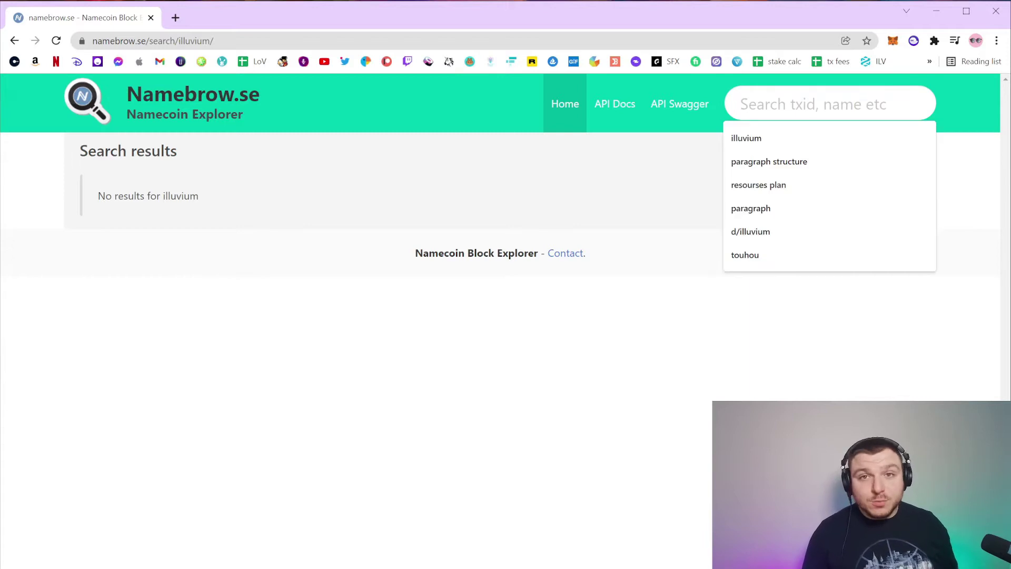
text(bitcoin)
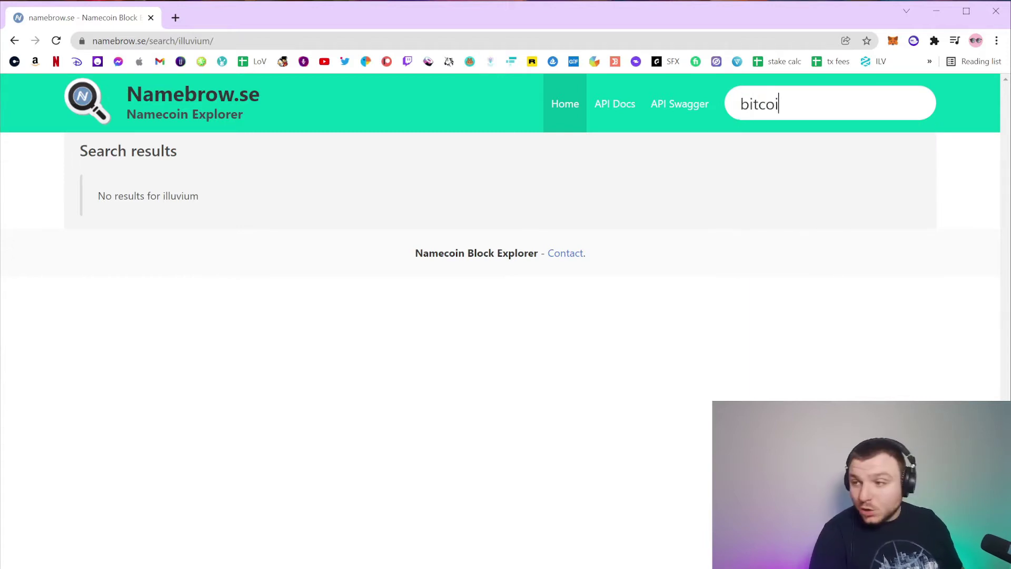
key(Return)
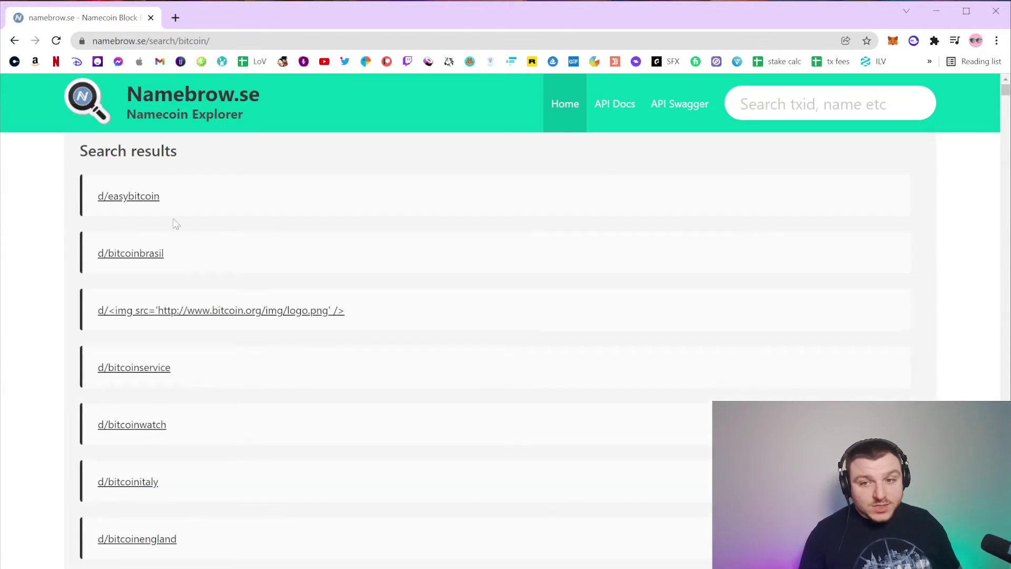
scroll(149, 252, down, 15)
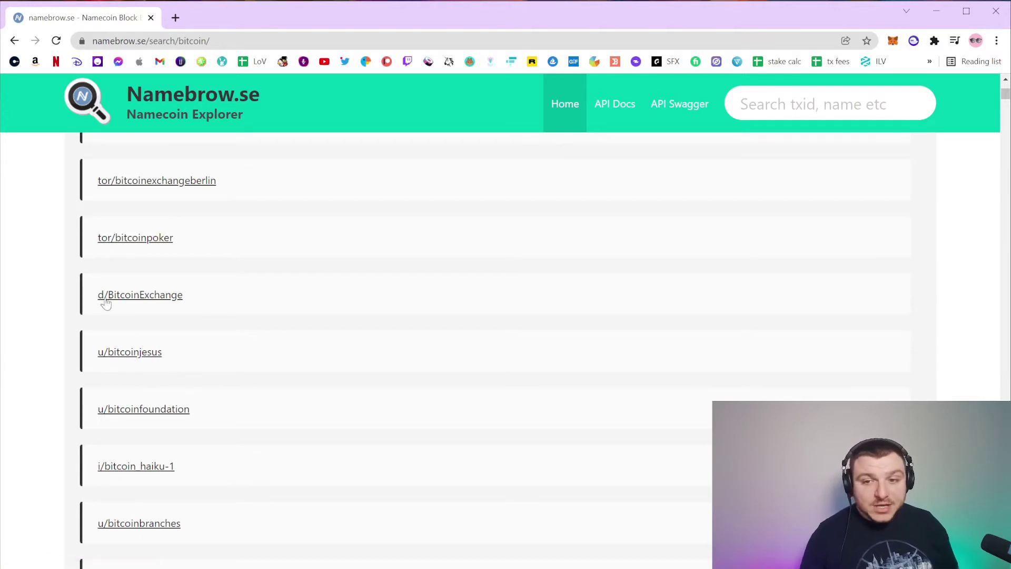
scroll(116, 309, up, 20)
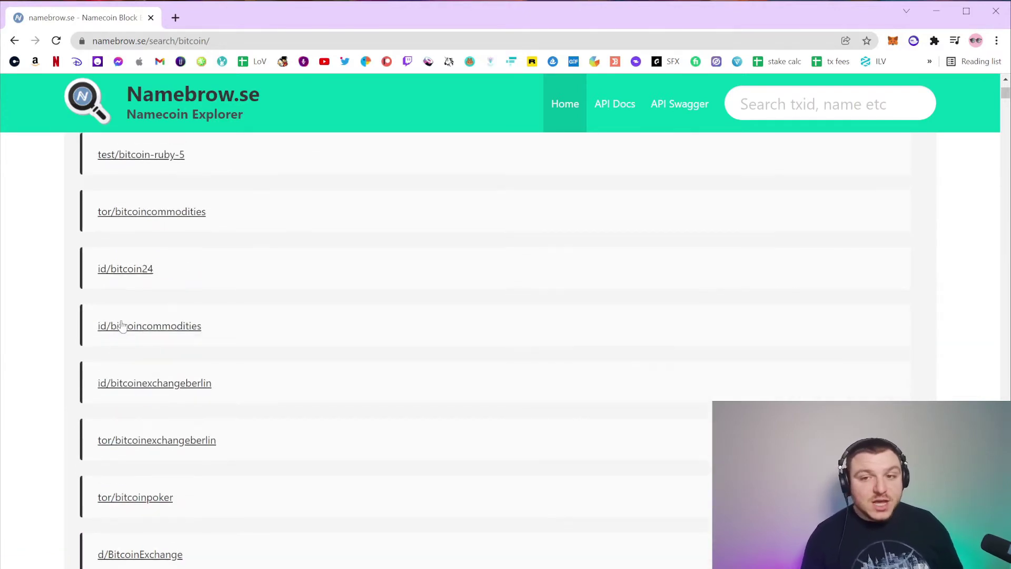
scroll(122, 311, up, 3)
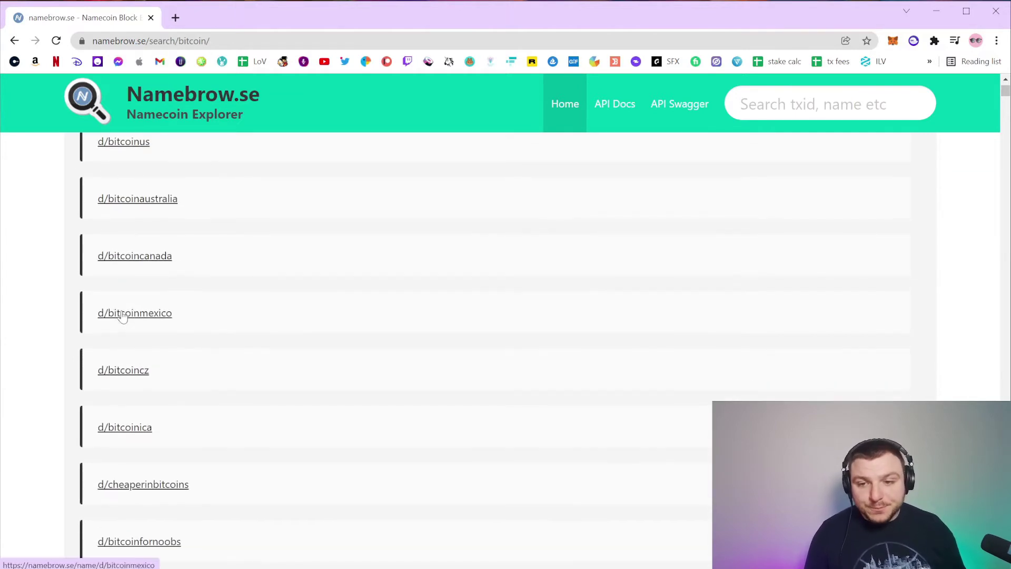
scroll(134, 395, down, 3)
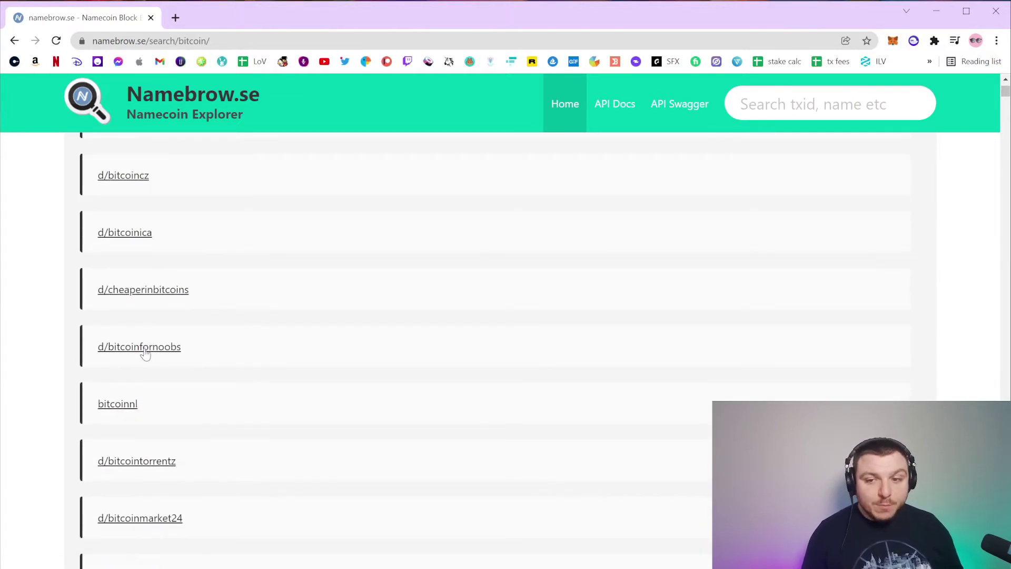
Open the d/bitcoinfornoobs page, confirm its status is Expired, then switch back to Electrum-NMC
click(125, 354)
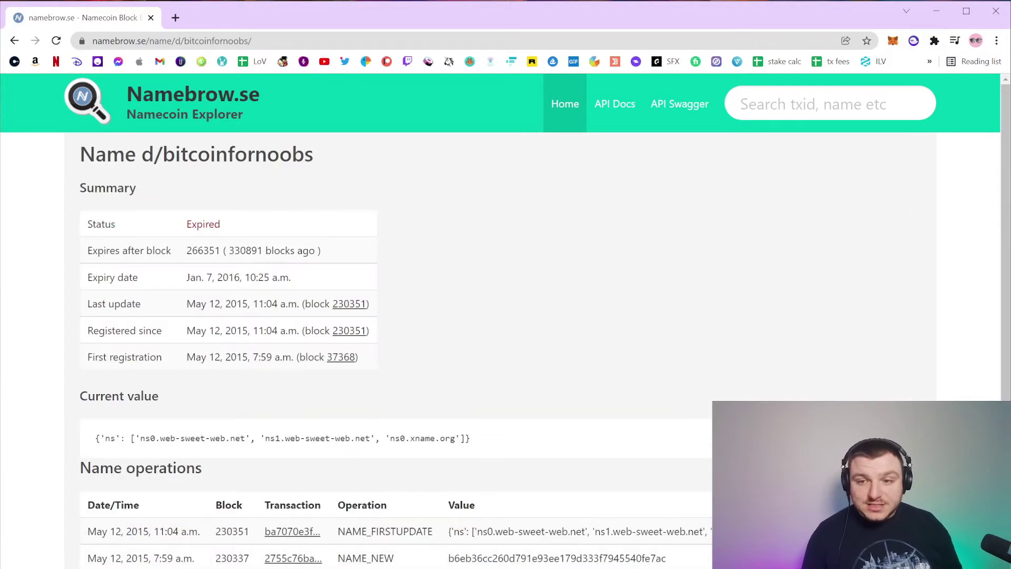
drag(187, 228, 218, 231)
click(229, 236)
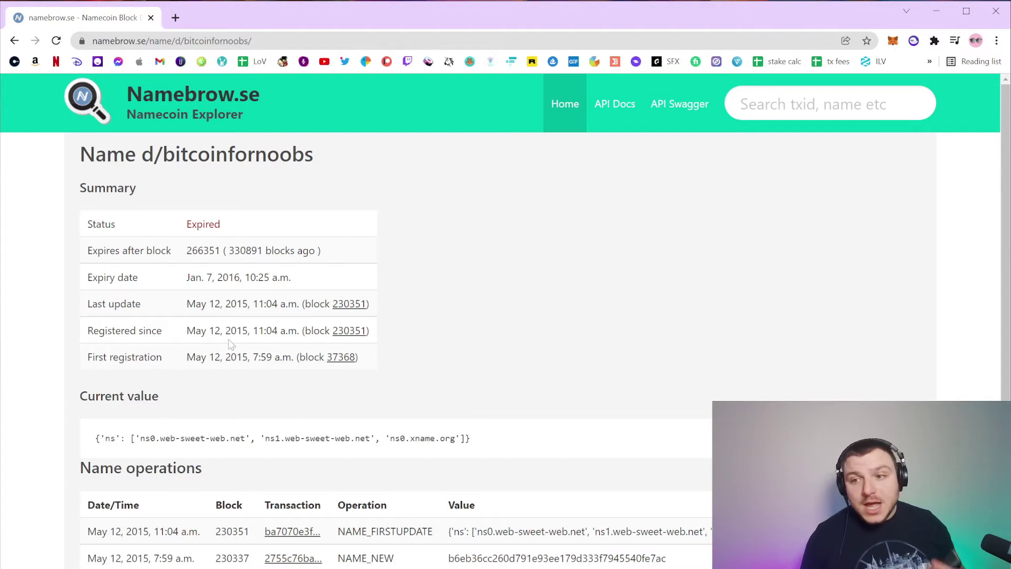
key(alt+Tab)
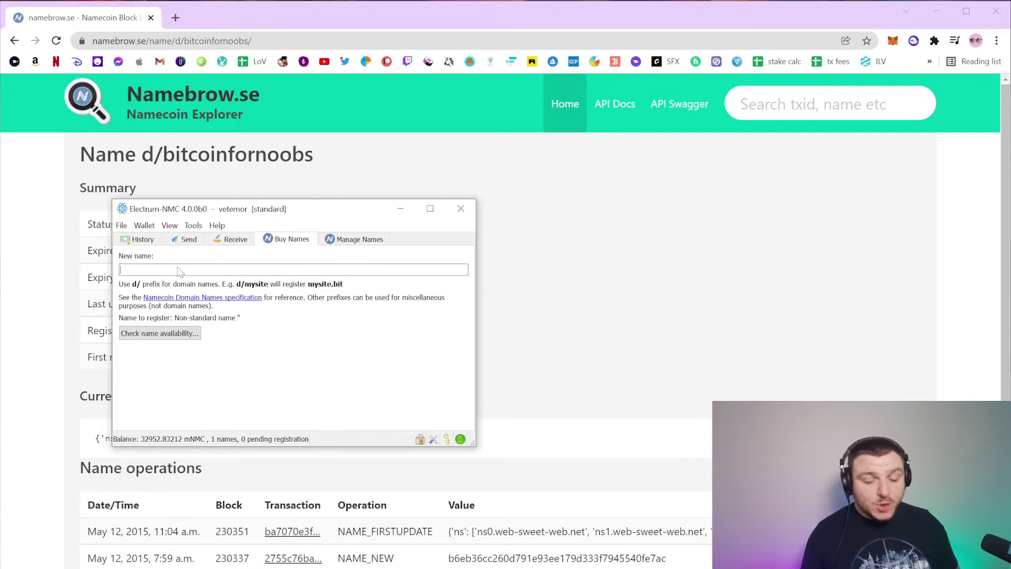
Enter d/illuvium, confirm it's available, and register illuvium.bit with no data after confirming the password
text(illuvium)
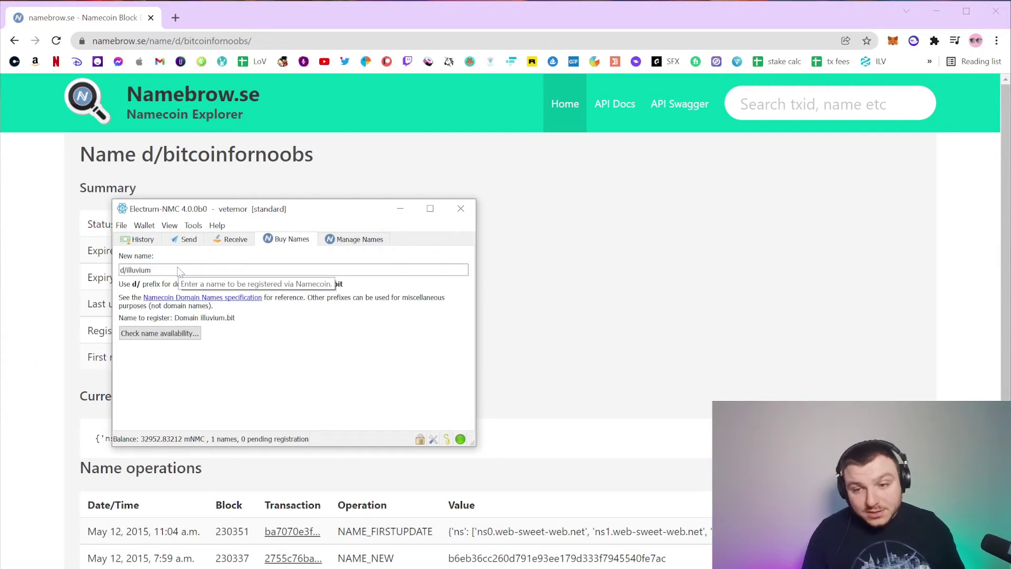
click(161, 336)
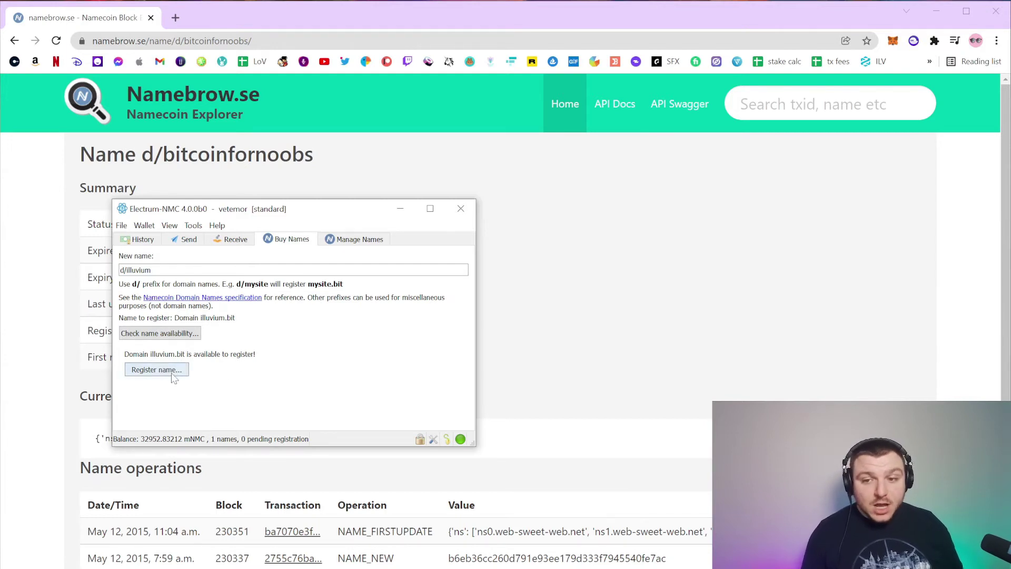
click(157, 369)
drag(193, 389, 229, 337)
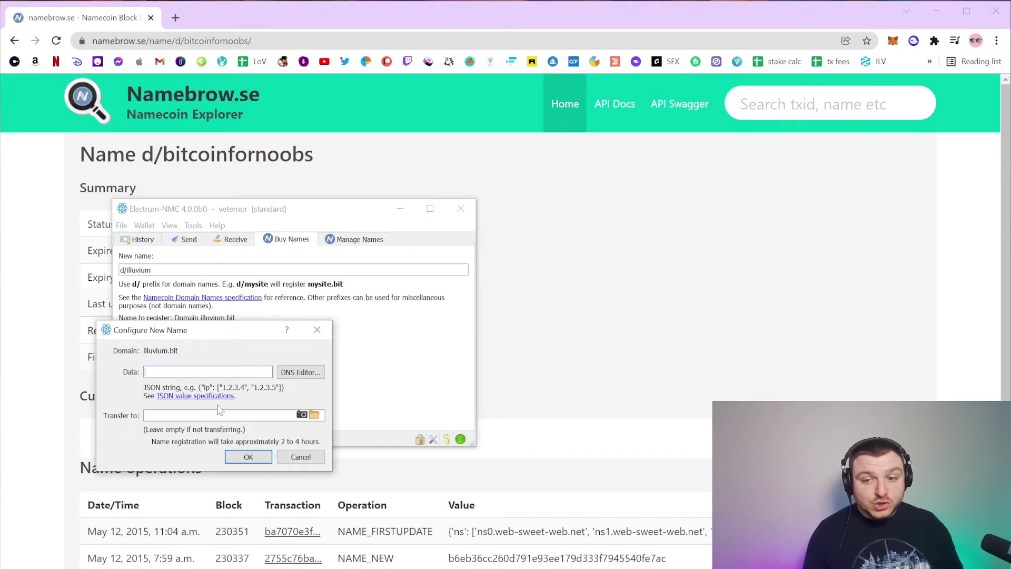
click(250, 460)
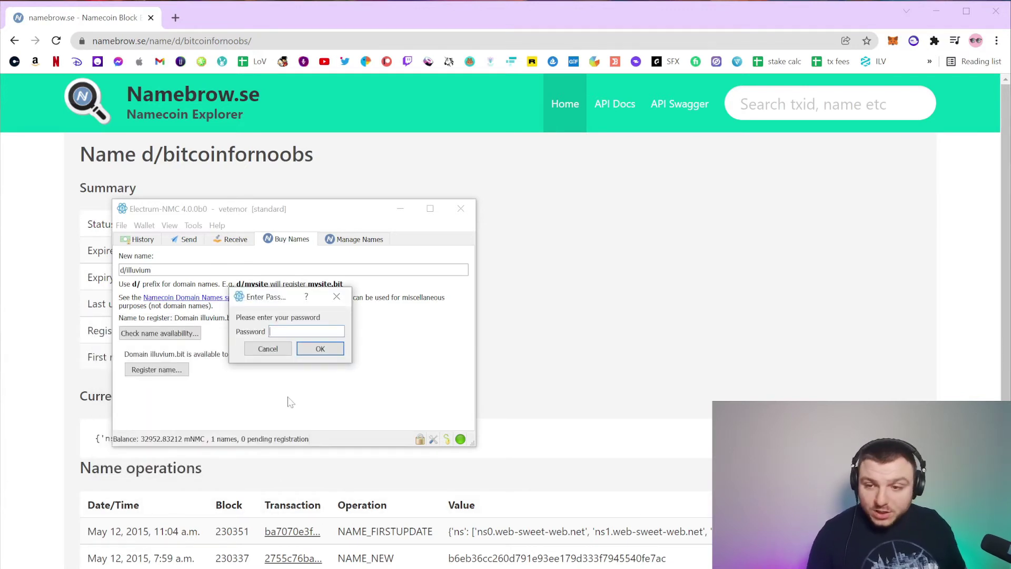
key(Return)
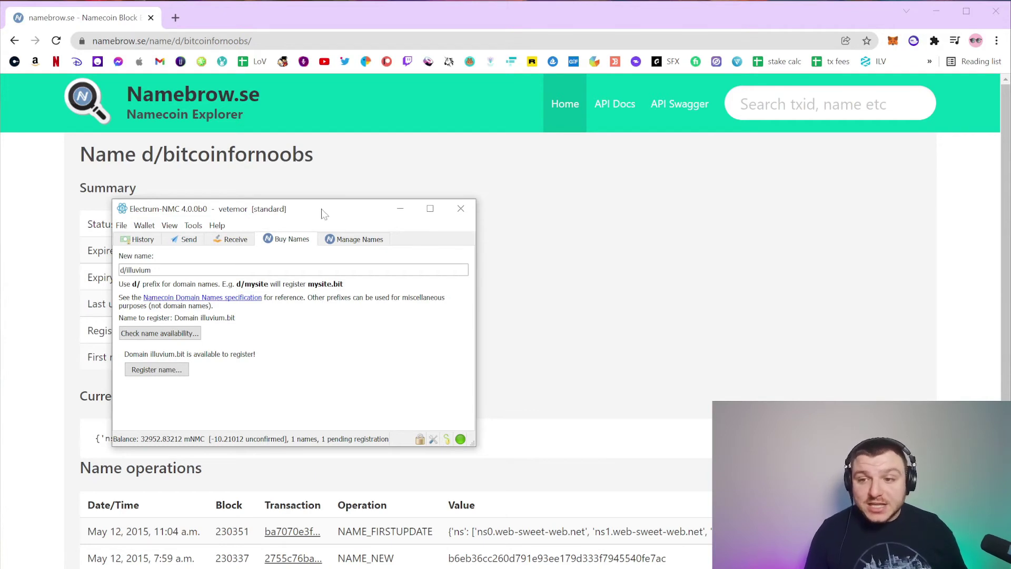
Change the new name to d/bitcoinfornoobs, check availability, and register bitcoinfornoobs.bit with password confirmation
drag(325, 213, 449, 244)
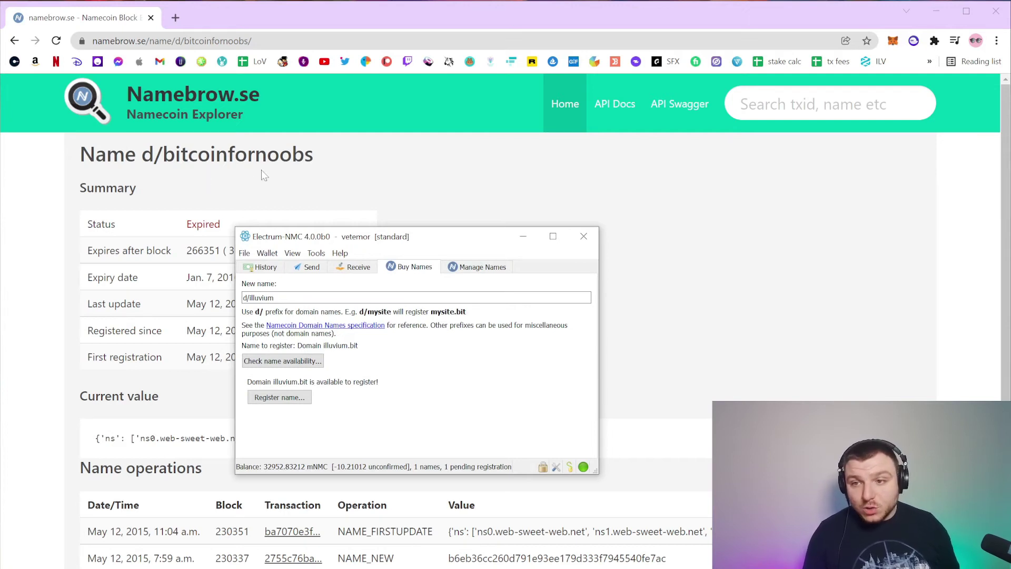
drag(284, 297, 249, 298)
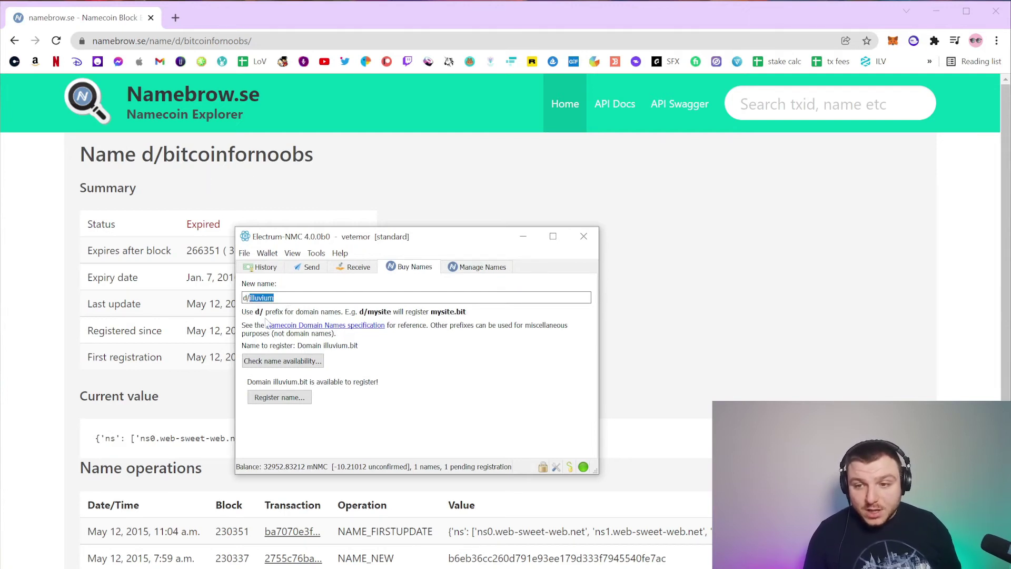
text(bitcoi)
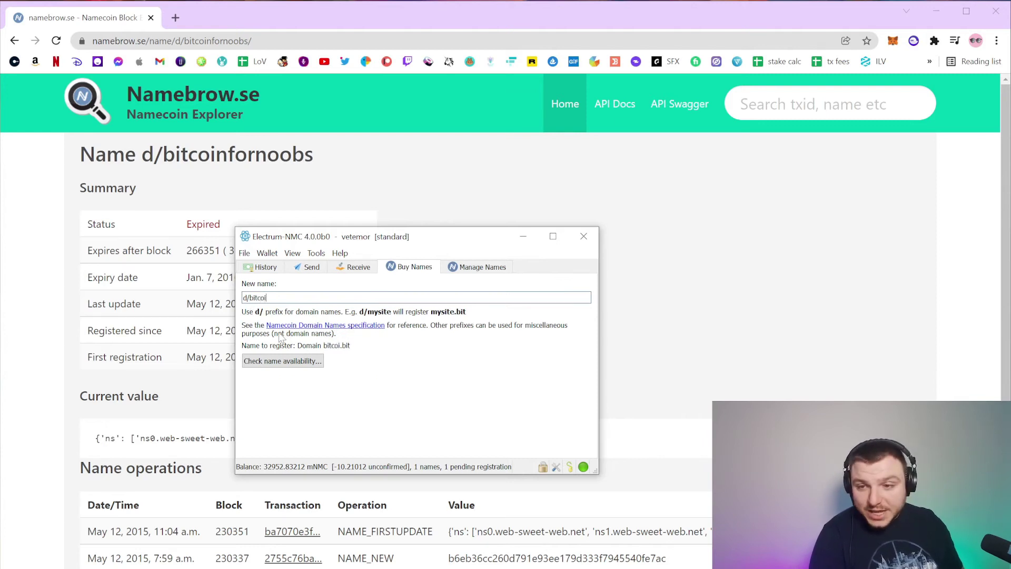
text(n)
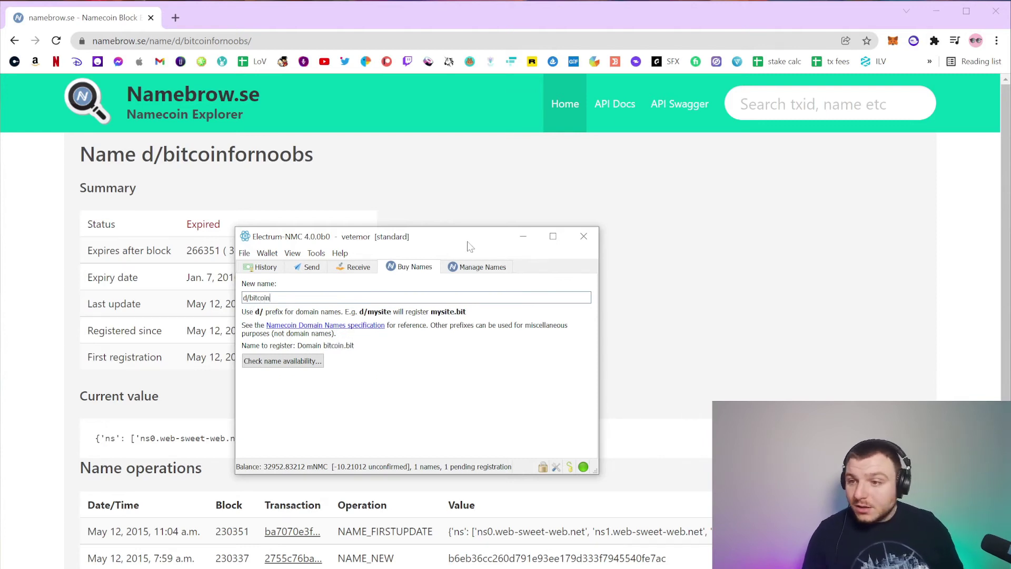
drag(468, 241, 642, 208)
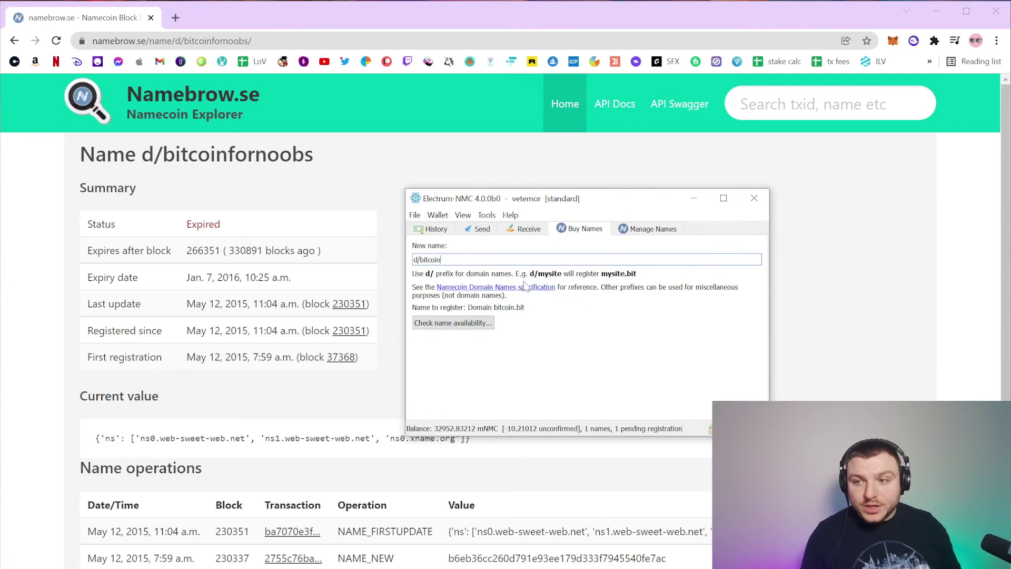
text(for)
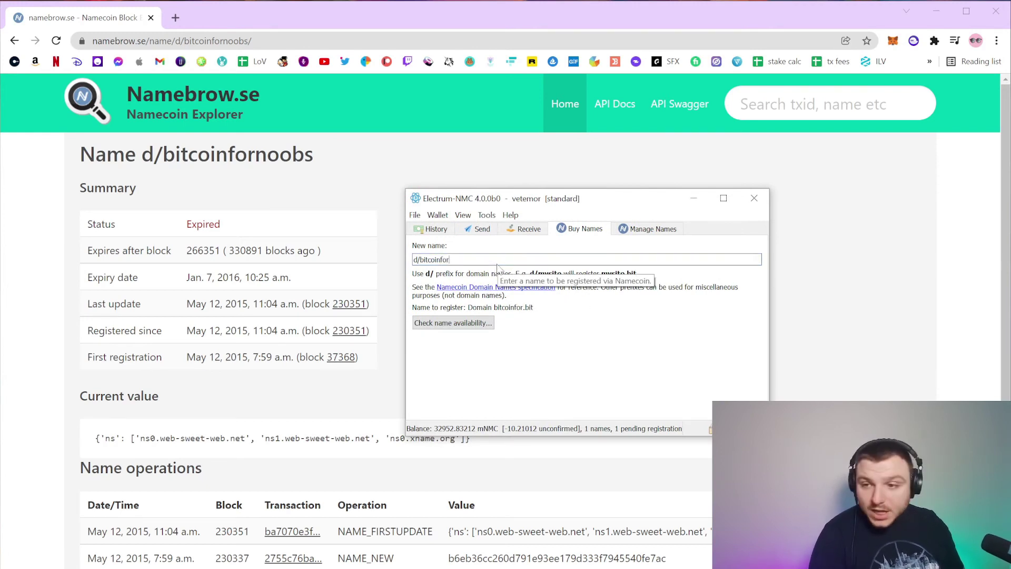
text(noobs)
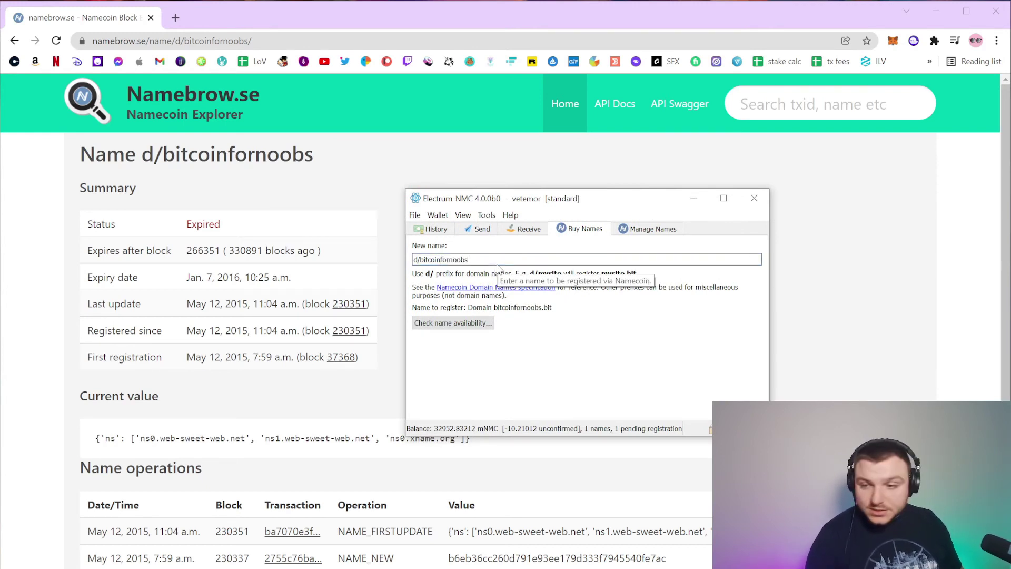
click(465, 330)
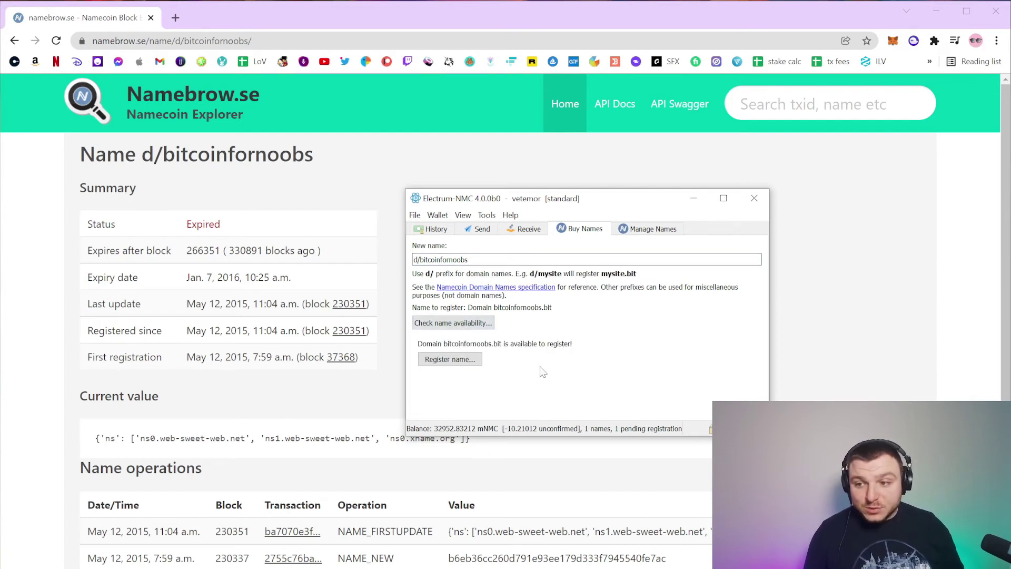
click(448, 363)
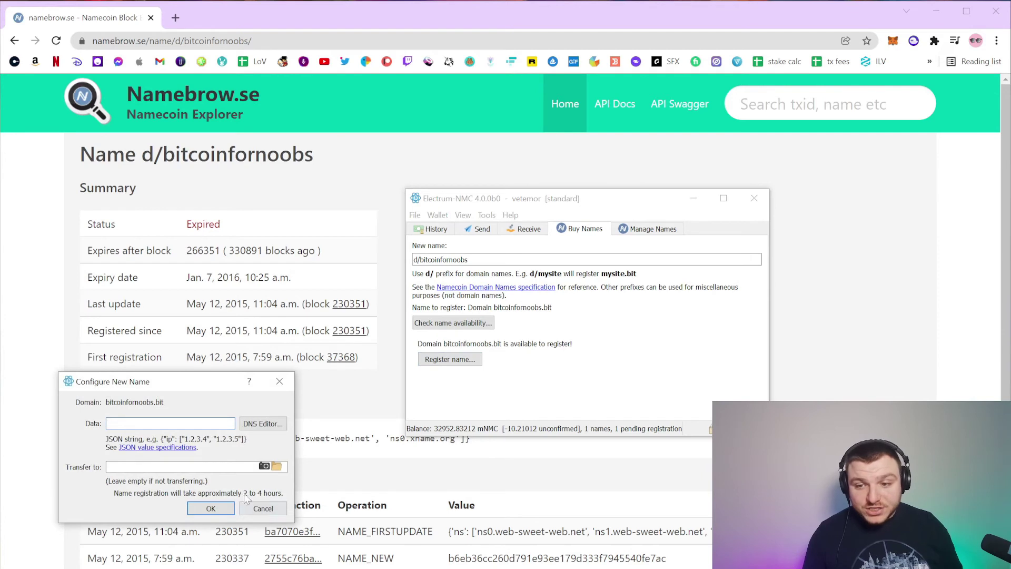
click(211, 509)
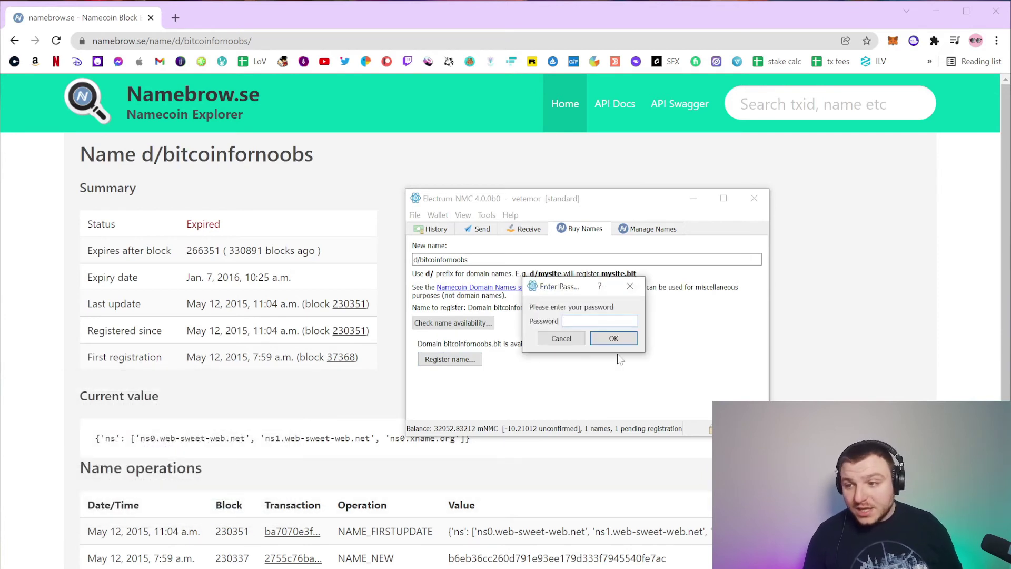
click(613, 338)
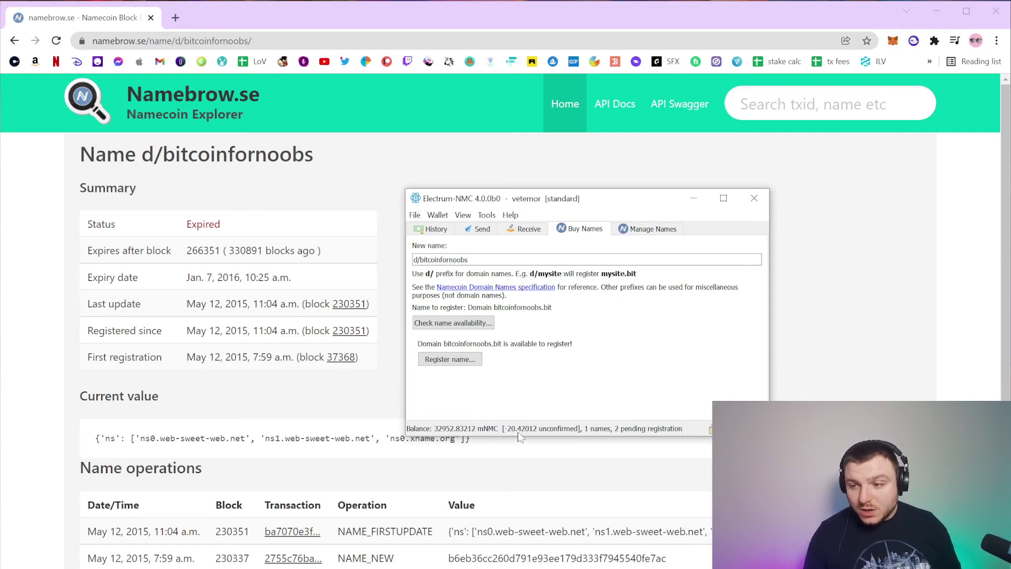
Show the History tab listing the two unconfirmed ~10.21 mNMC pre-registration payments
click(437, 229)
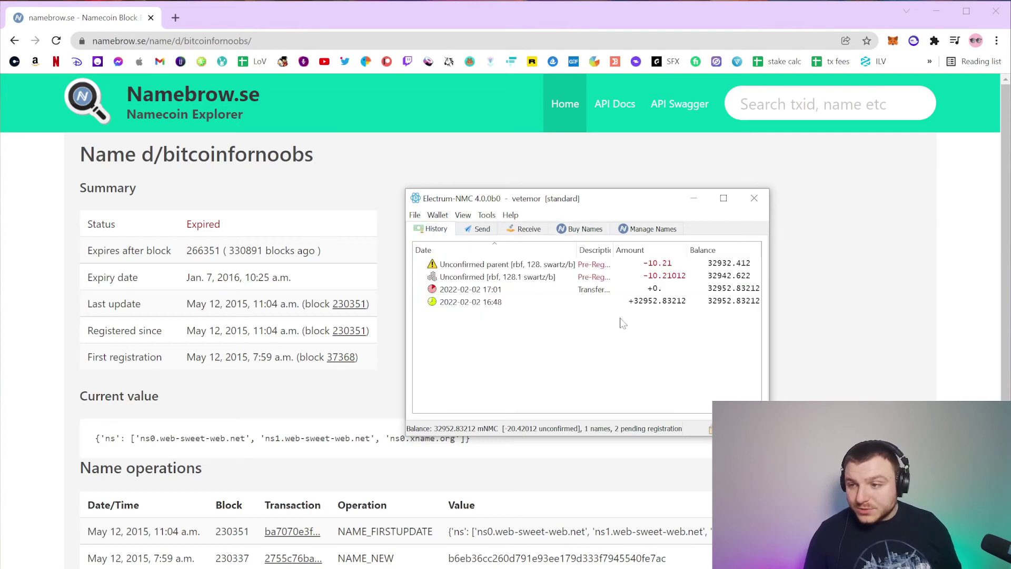